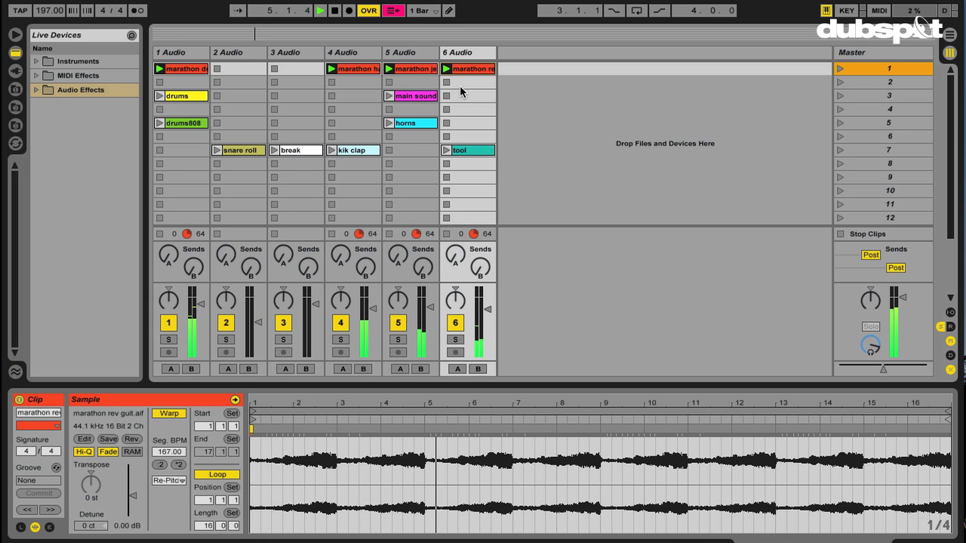
Stop playback, relaunch scene 1 and set the song tempo to 167.00 BPM.
key("space")
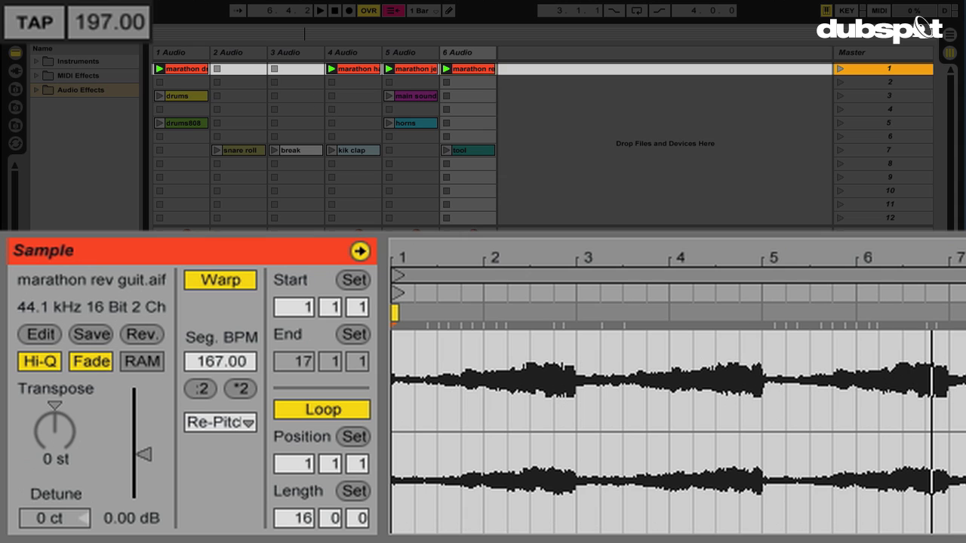
left_click(841, 70)
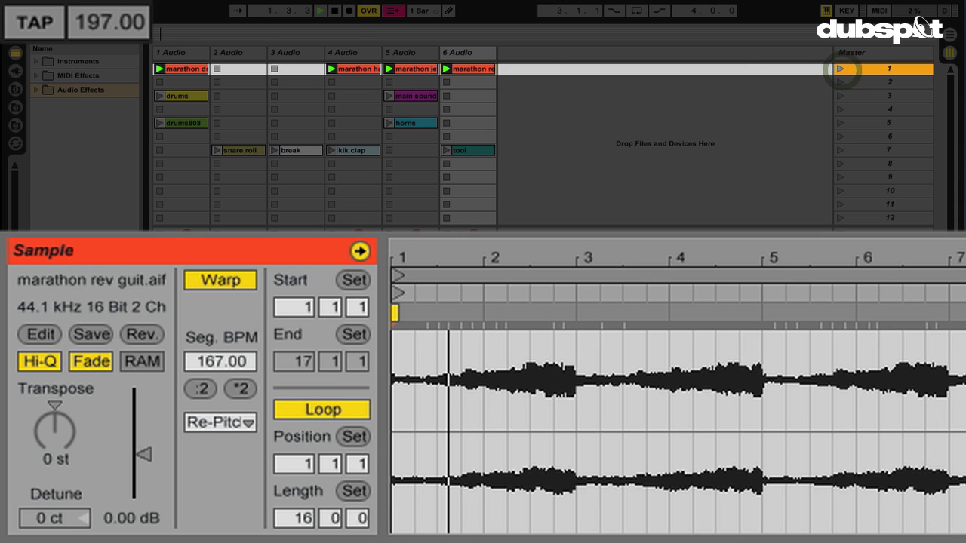
left_click(104, 22)
left_click_drag(104, 23, 104, 46)
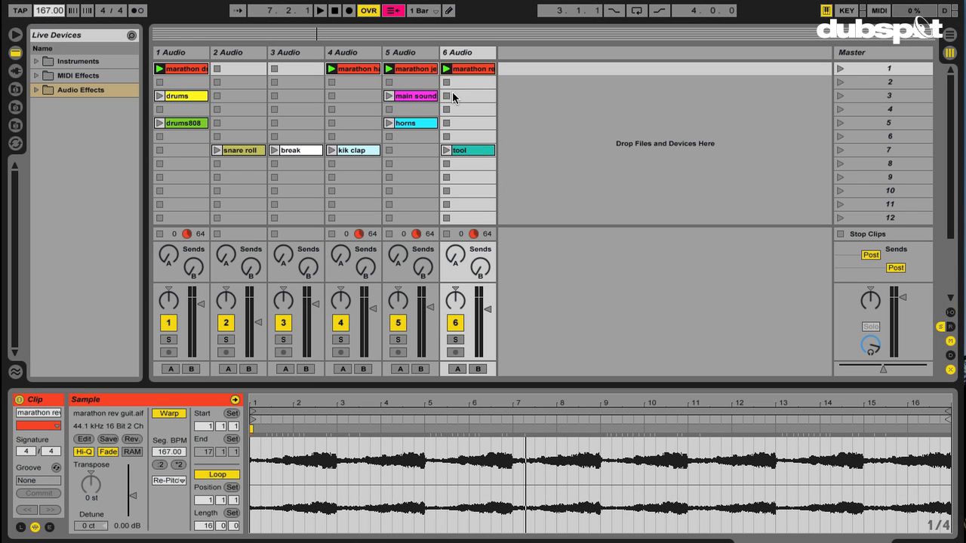
Launch scene 3 and examine the segment BPM of the main sound, drums and marathon hats clips.
left_click(418, 96)
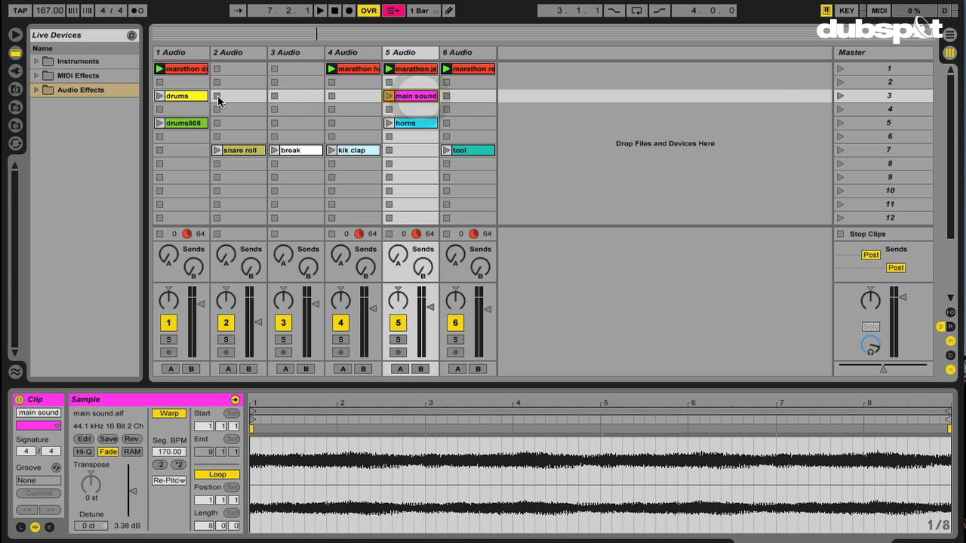
left_click(841, 96)
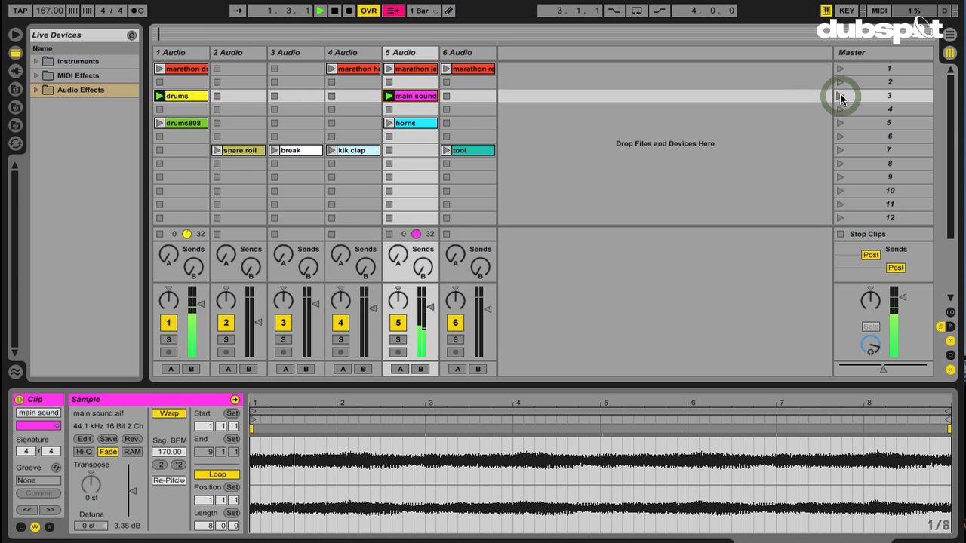
left_click(191, 95)
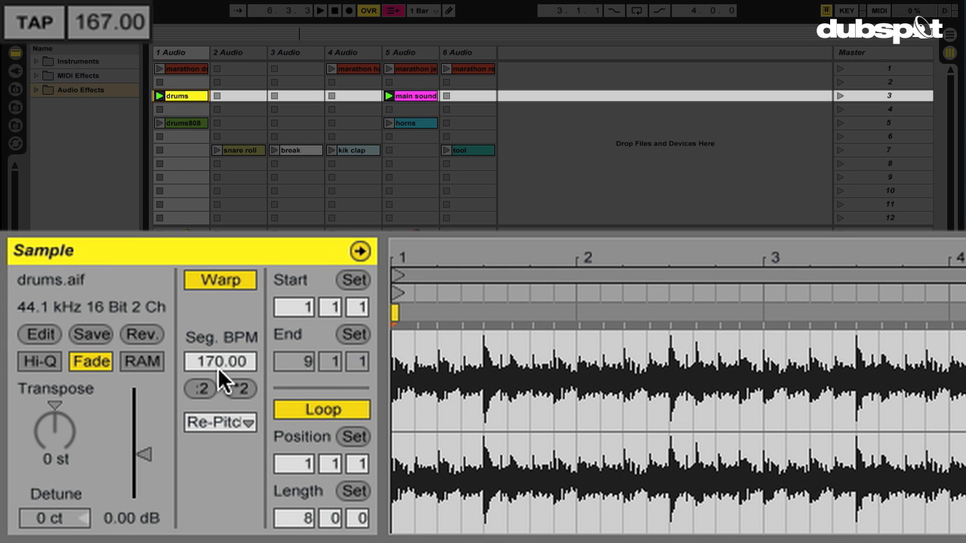
left_click(363, 73)
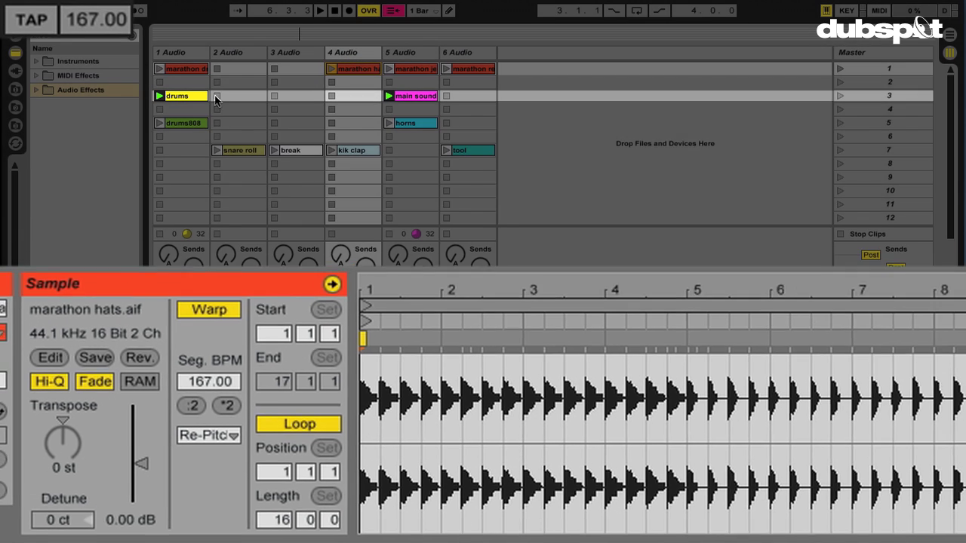
left_click(231, 96)
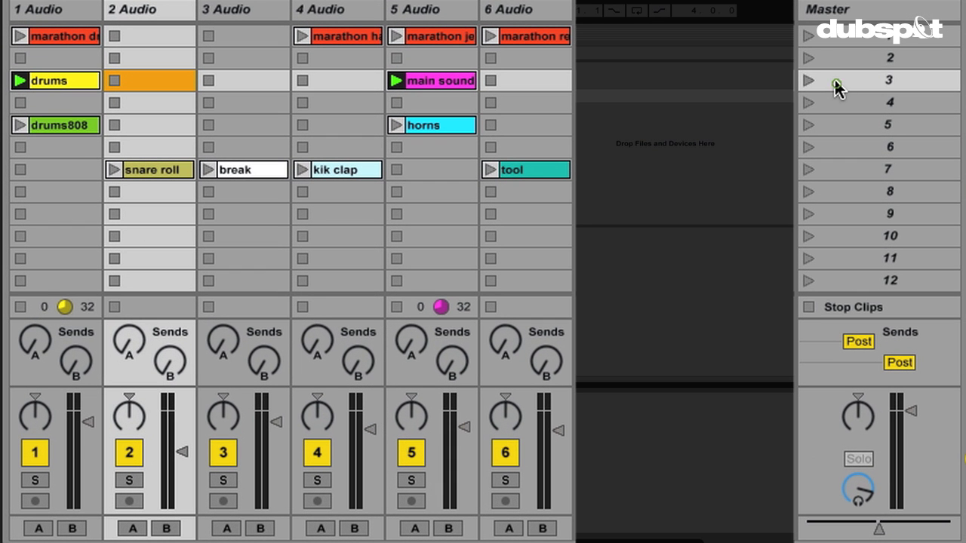
left_click(857, 99)
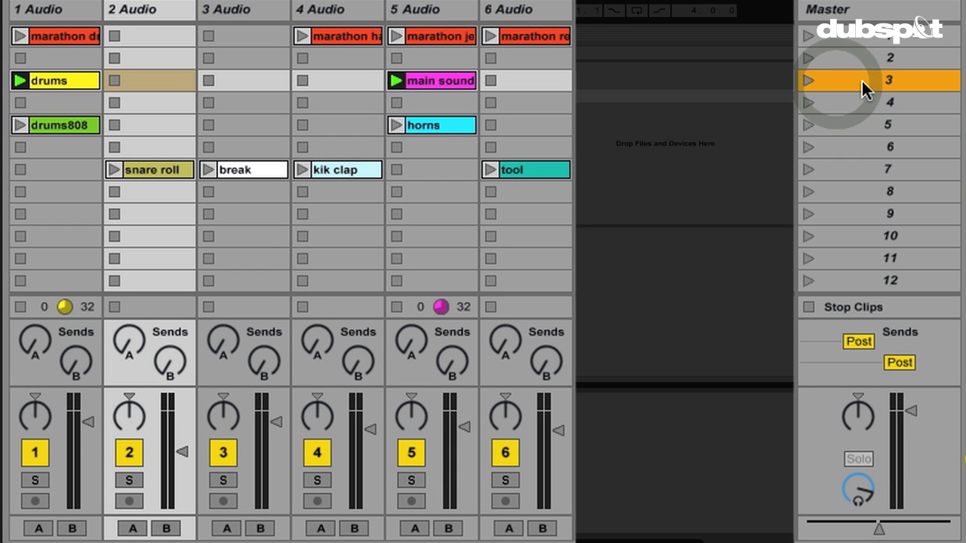
left_click(864, 37)
right_click(861, 37)
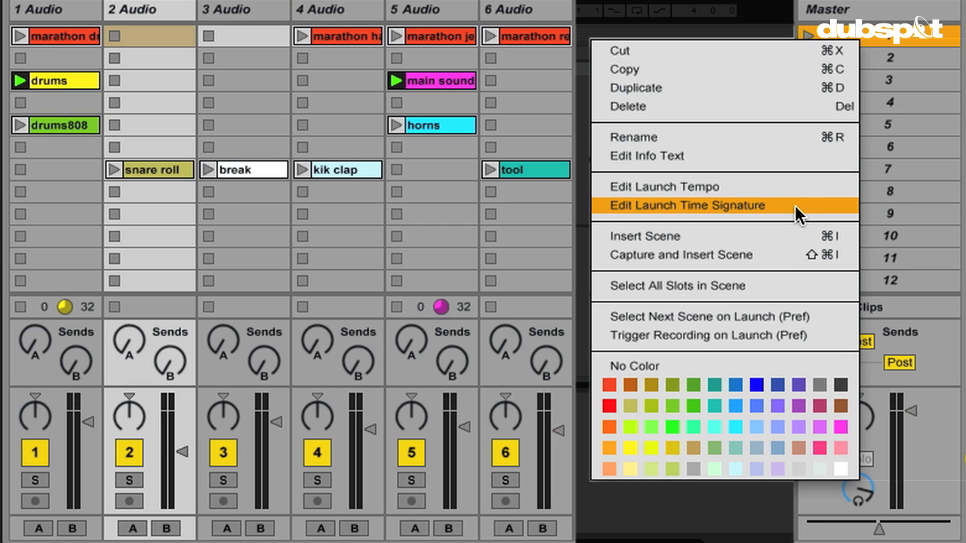
left_click(750, 188)
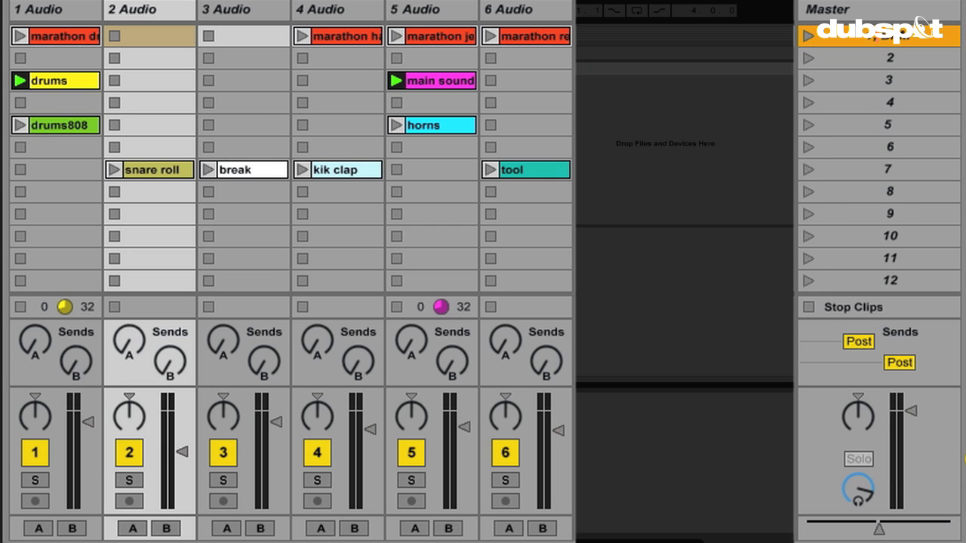
Check the scene 1 drum clip on track 1 and set scene 1's launch tempo to 167 BPM.
left_click(58, 39)
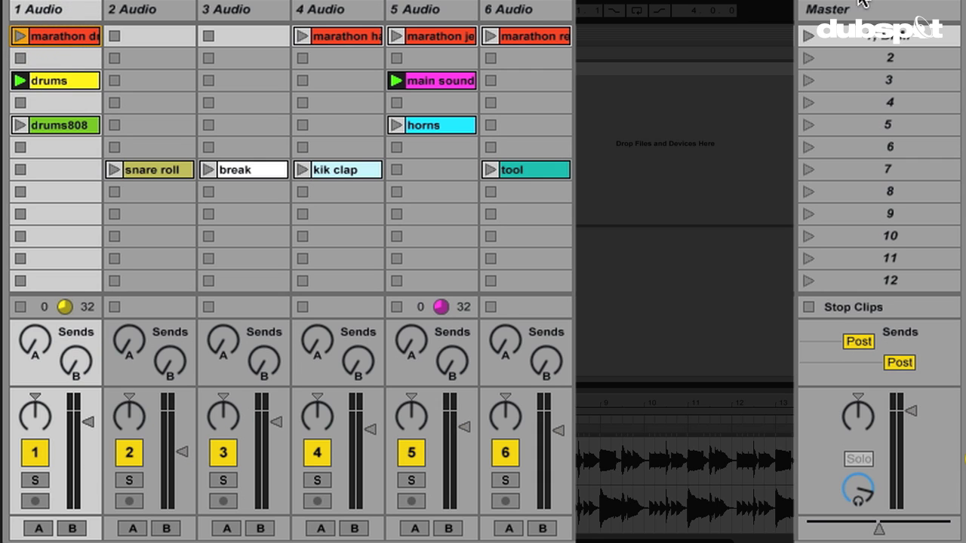
right_click(885, 41)
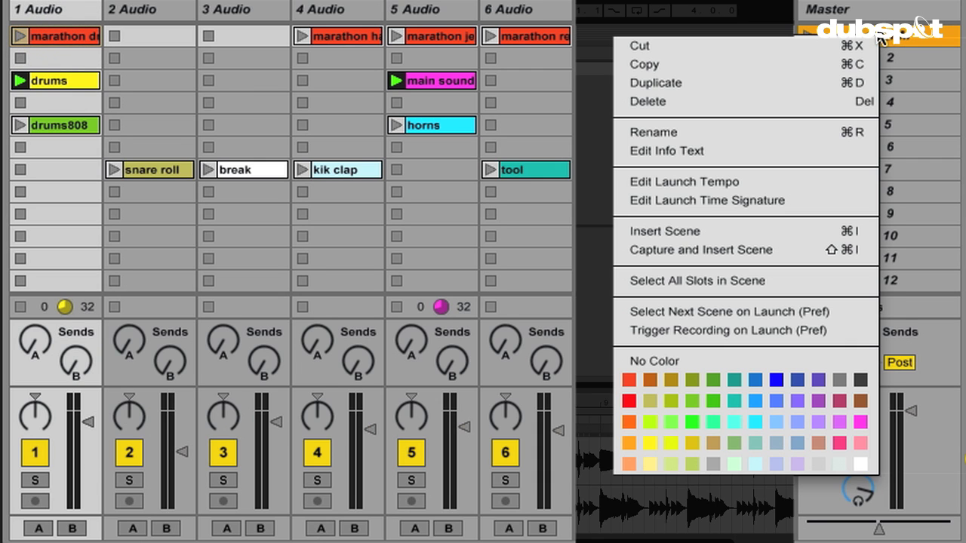
left_click(789, 179)
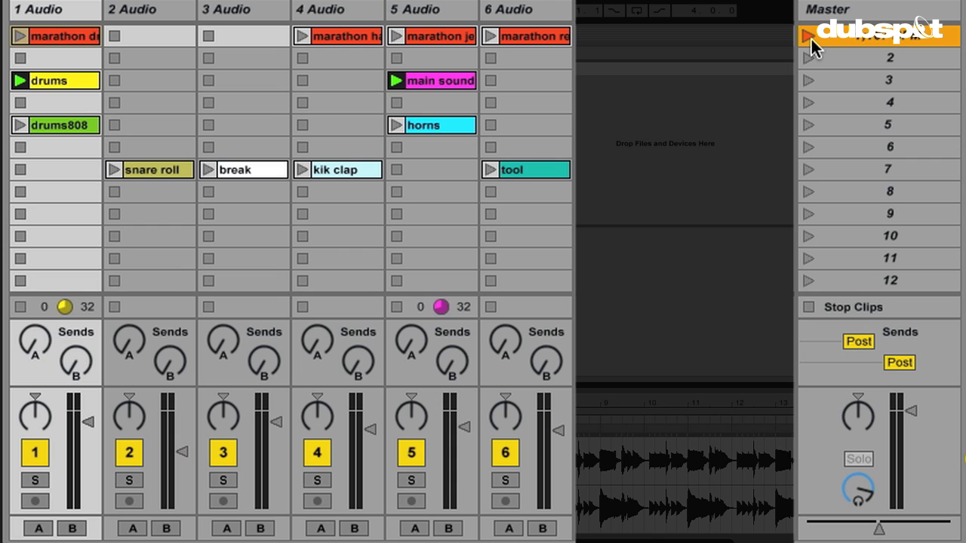
Set the launch tempo of scene 3 to 170 BPM.
left_click(837, 78)
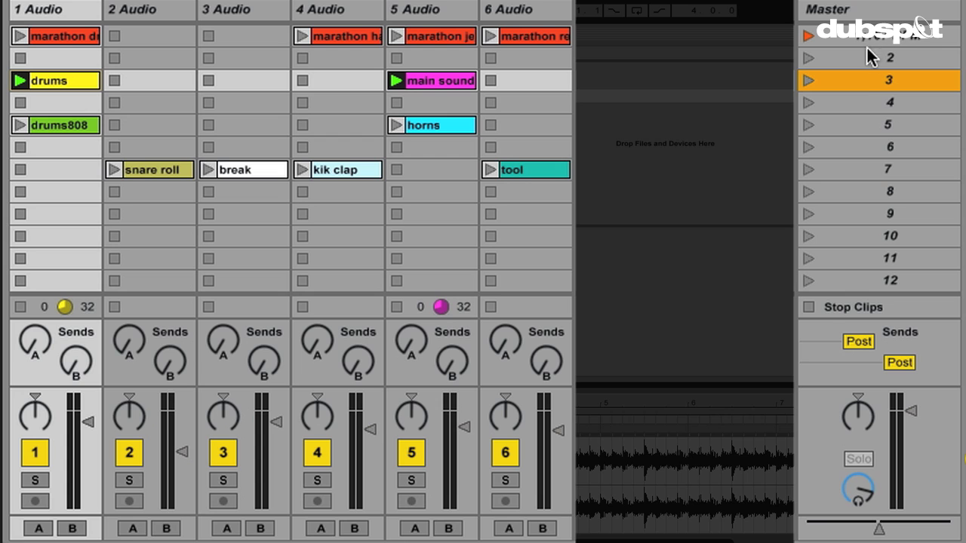
right_click(853, 78)
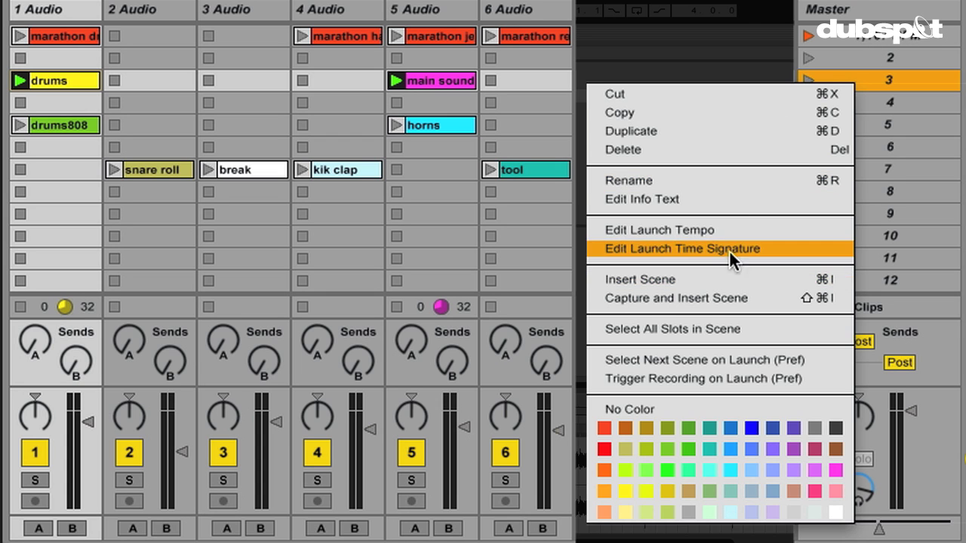
left_click(723, 230)
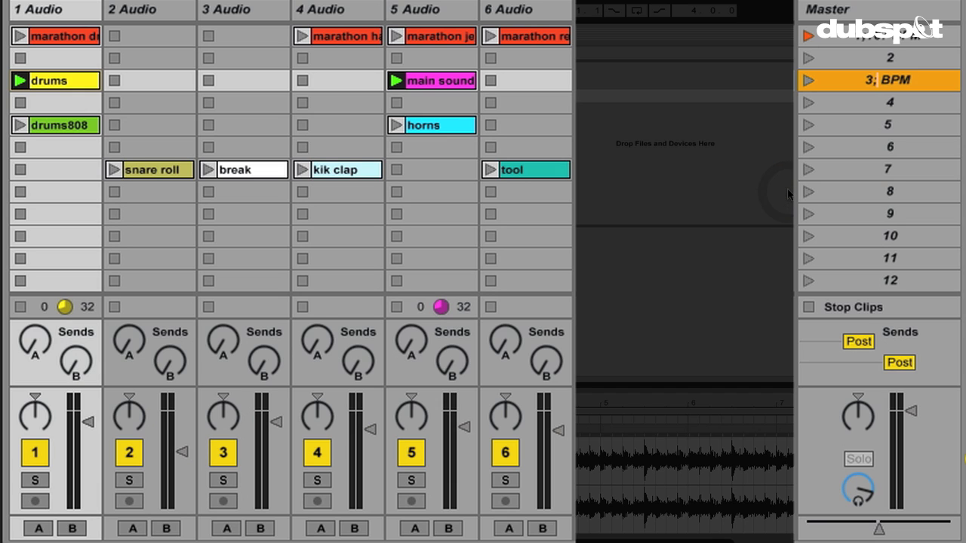
type("170")
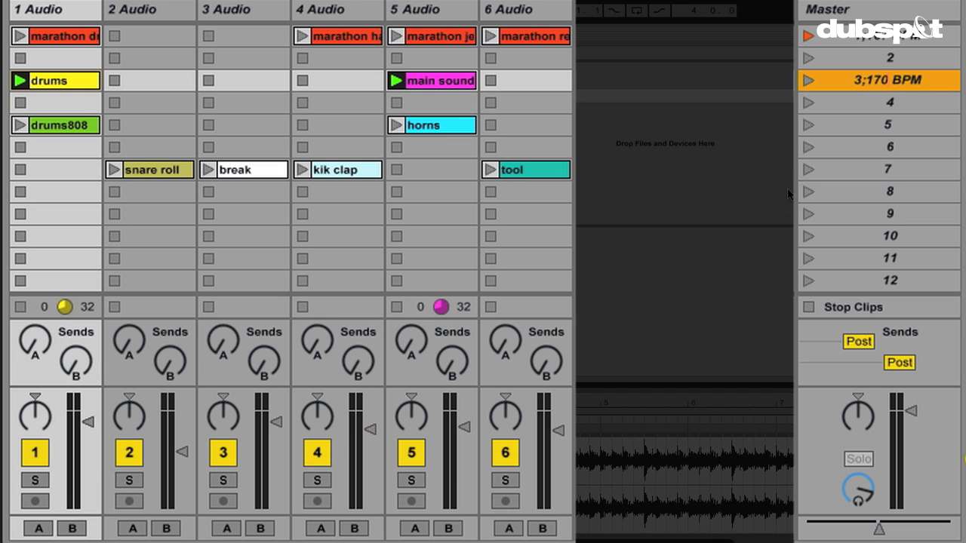
Launch scene 5 and examine the segment BPM of its drums808 clip.
left_click(871, 129)
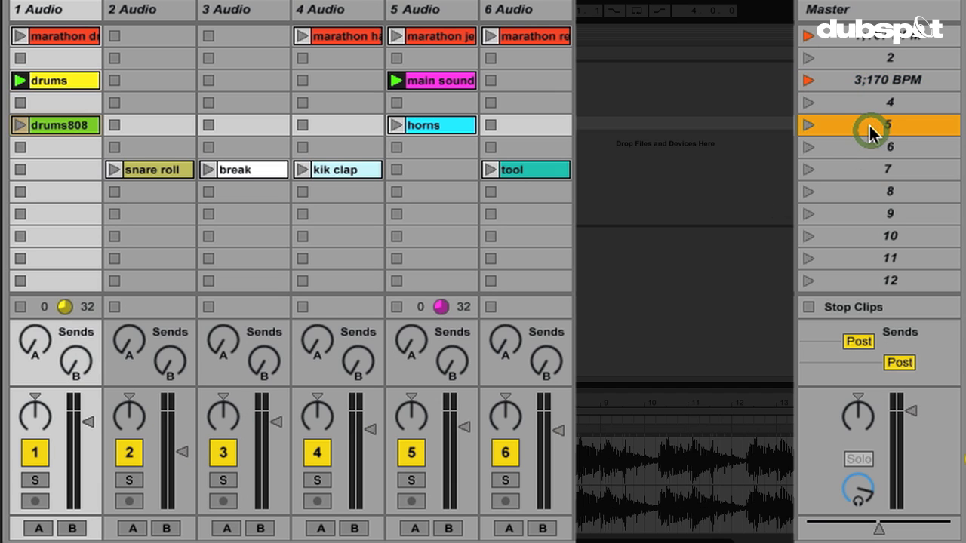
left_click(61, 126)
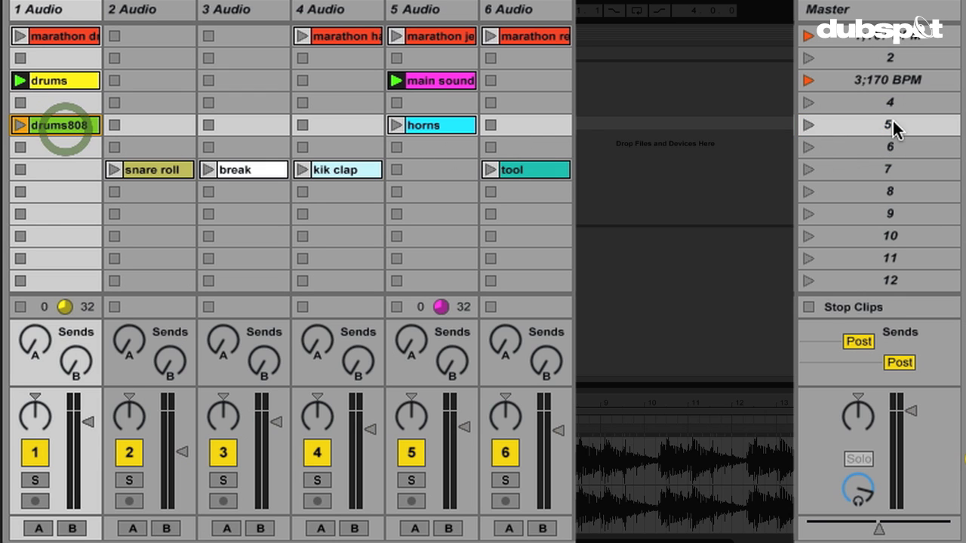
left_click(807, 125)
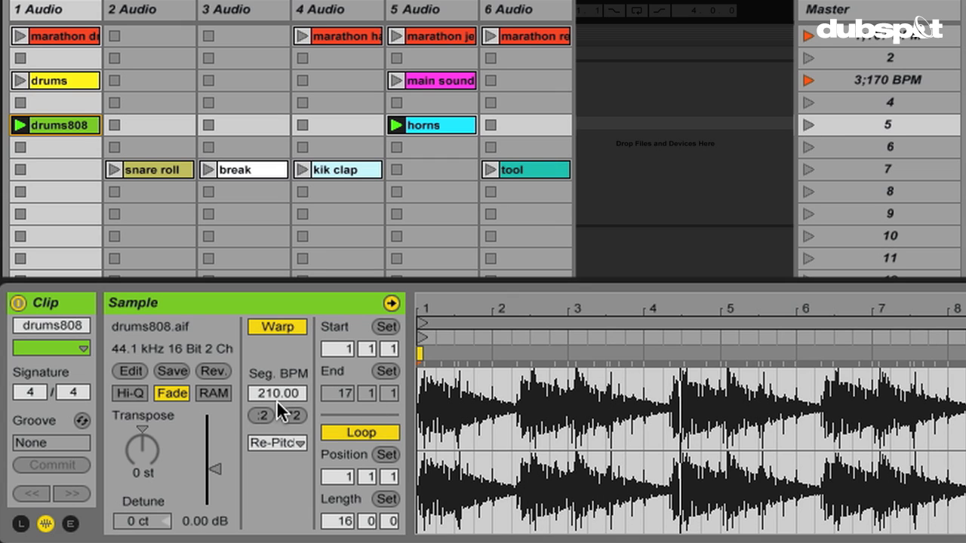
Set the launch tempo of scene 5 to 210 BPM.
right_click(866, 124)
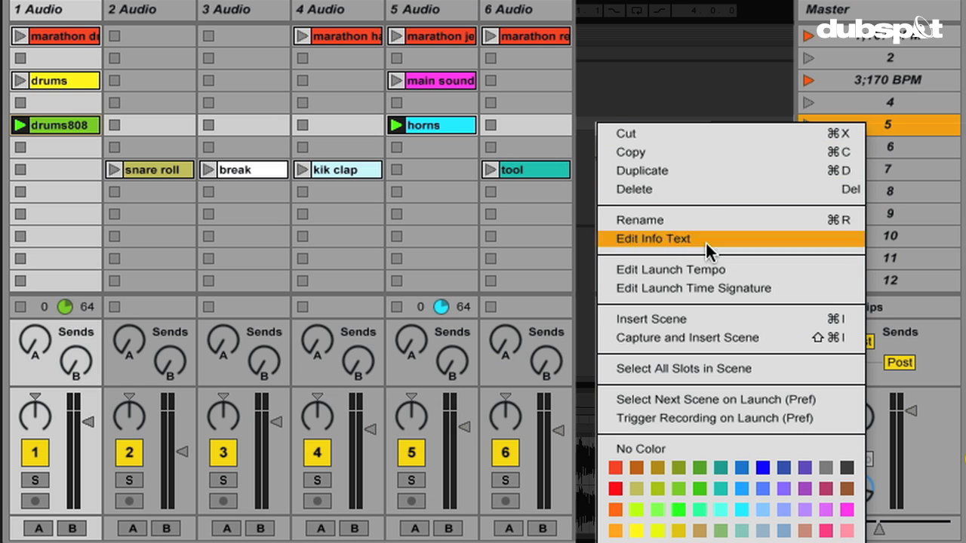
left_click(710, 268)
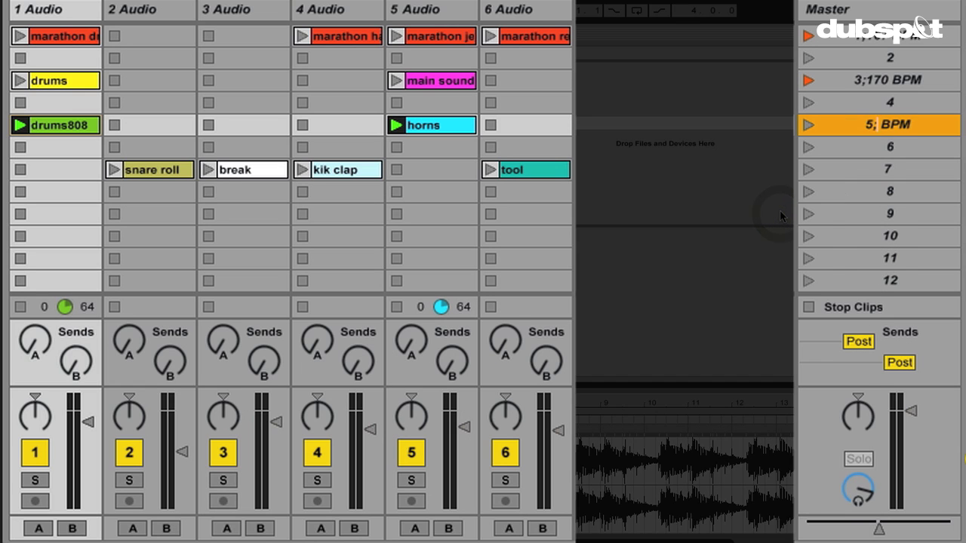
type("210")
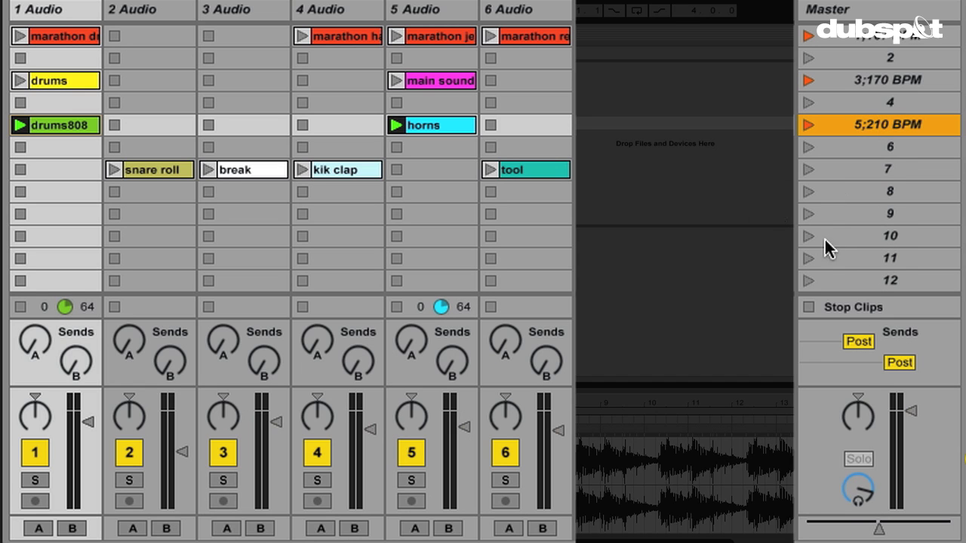
Examine the tool and break clips in scene 7 and launch that scene.
left_click(848, 172)
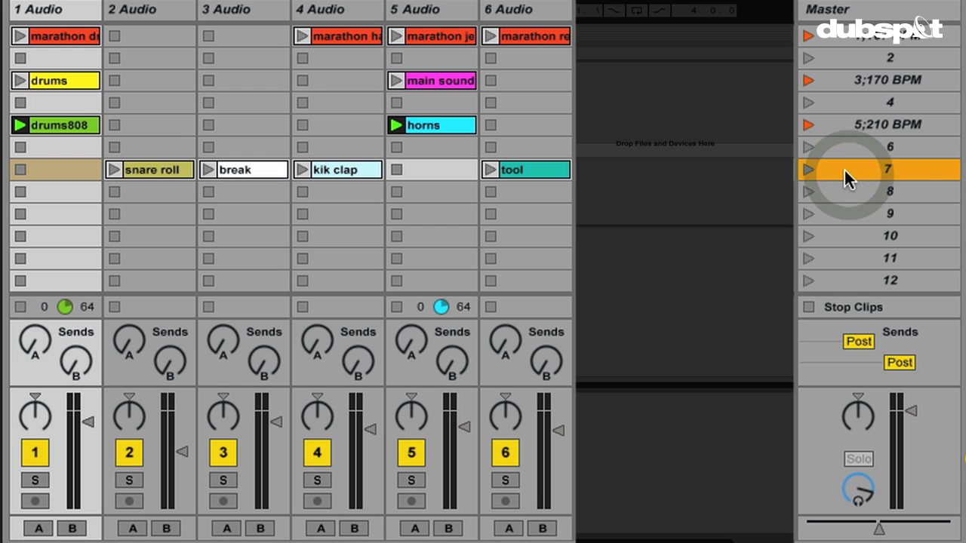
left_click(538, 172)
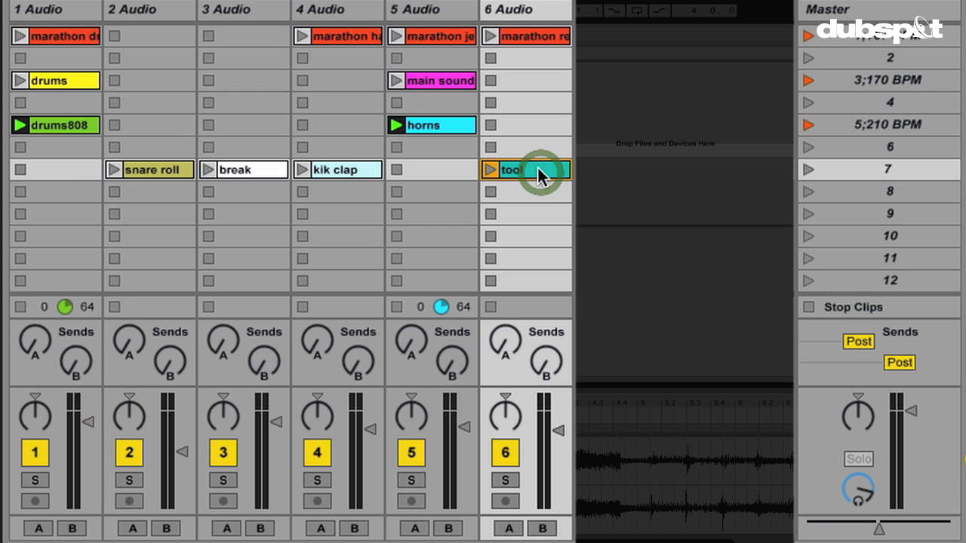
left_click(258, 172)
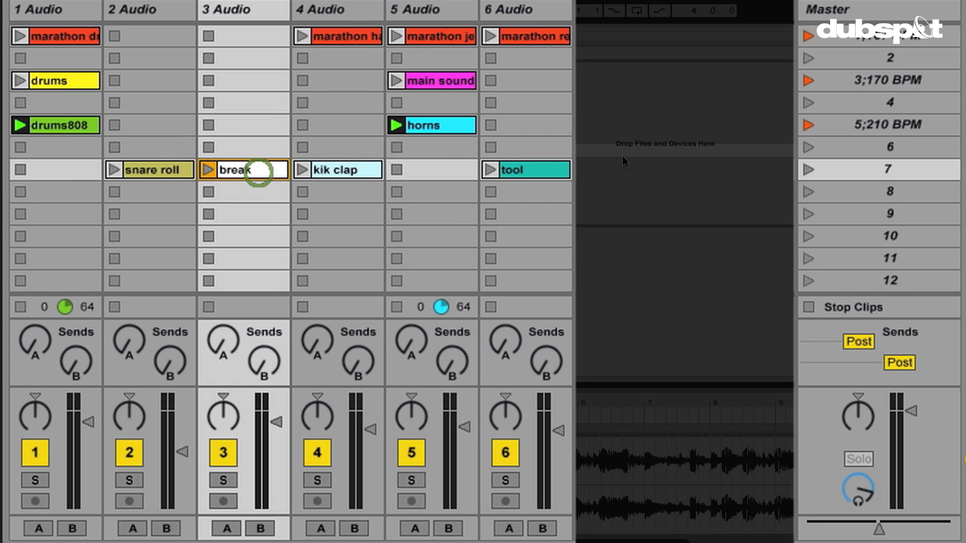
left_click(810, 171)
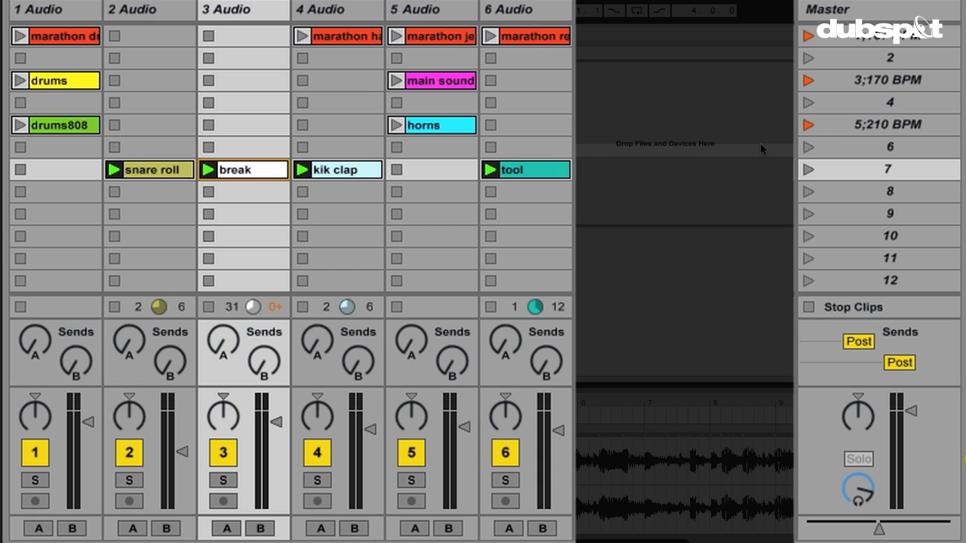
Give scene 7 a launch tempo of 197 BPM and a launch time signature of 3/4.
right_click(868, 166)
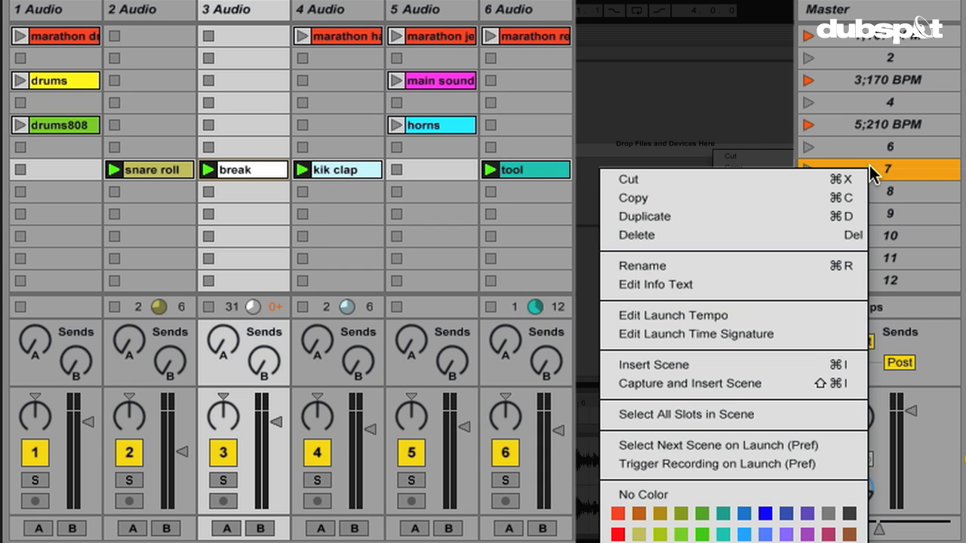
left_click(732, 316)
type("197 BPM")
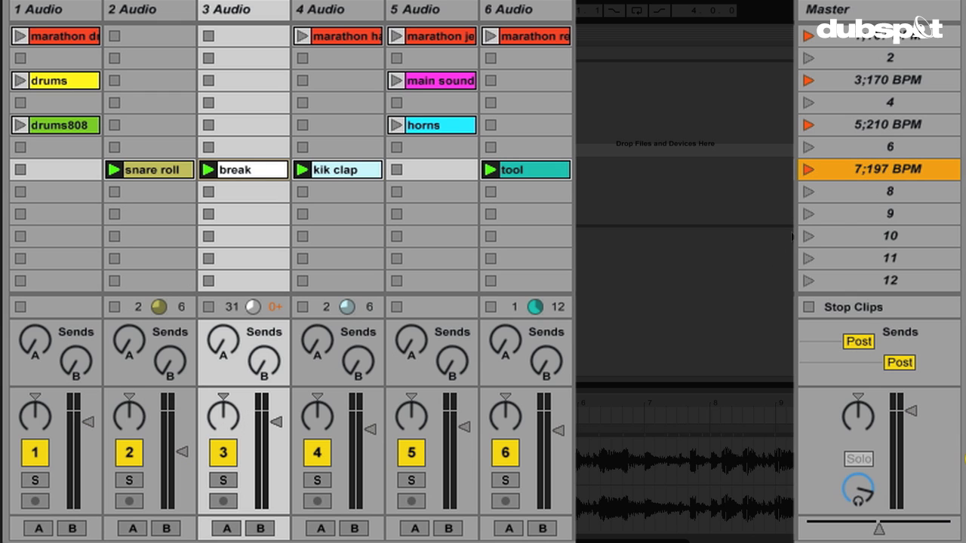
right_click(892, 167)
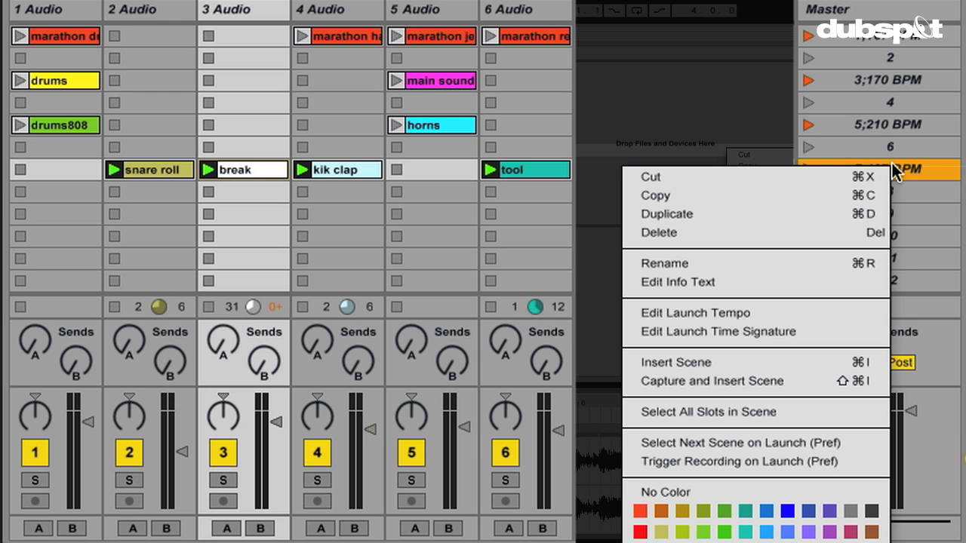
left_click(793, 325)
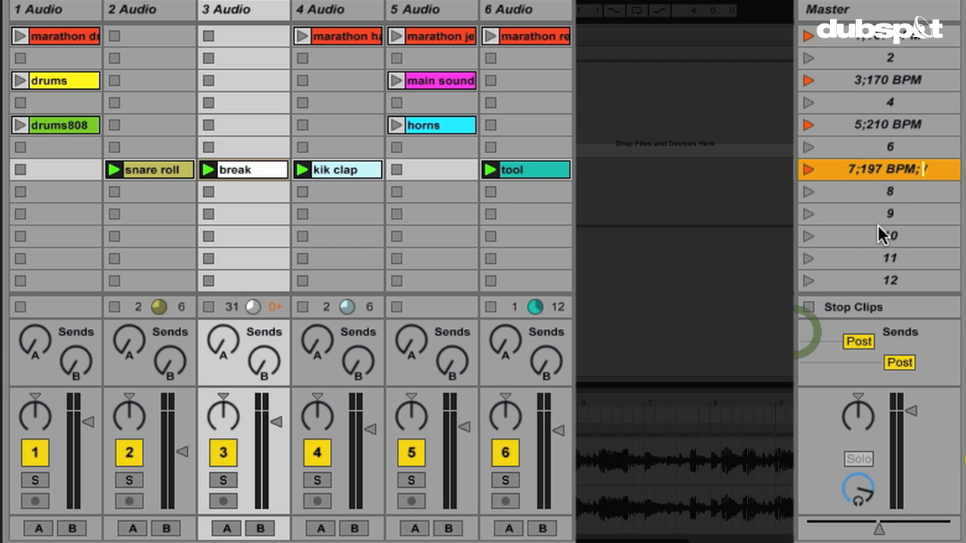
type("3/")
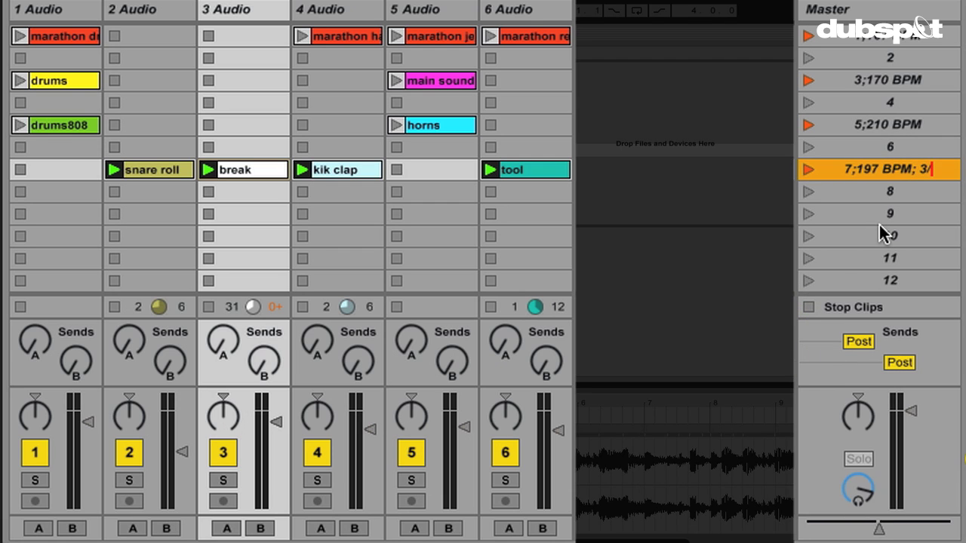
type("4")
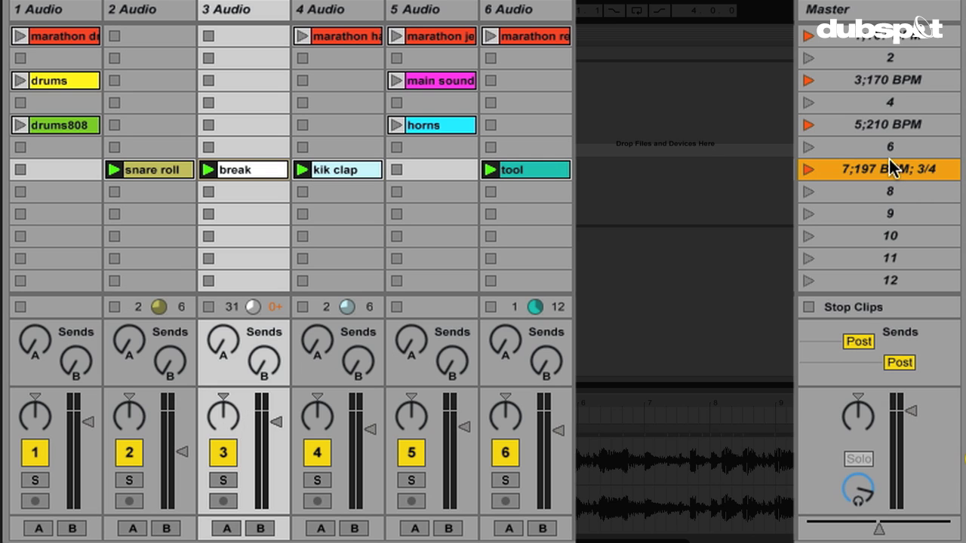
left_click(877, 120)
left_click(869, 78)
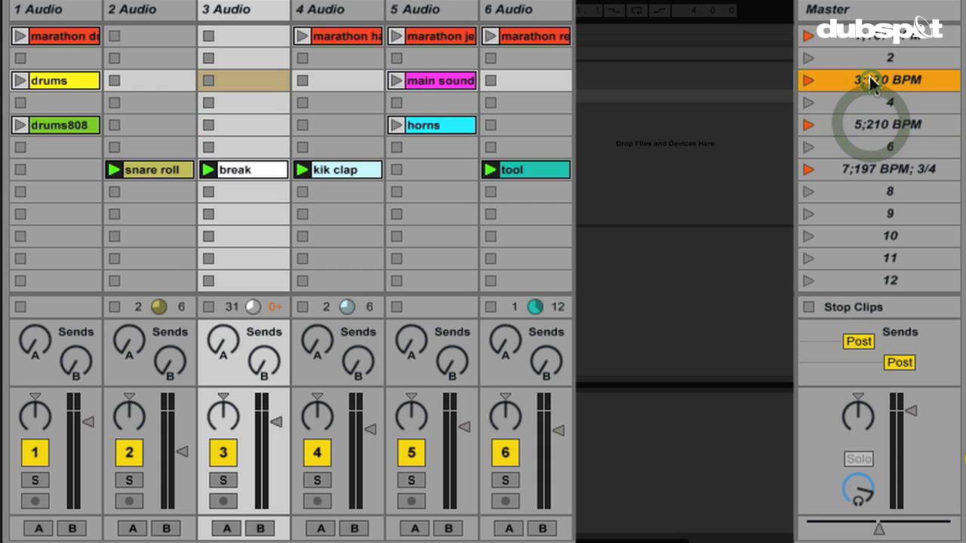
Launch scene 7, followed by scene 5, to check how playback switches between the two scenes.
left_click(852, 39)
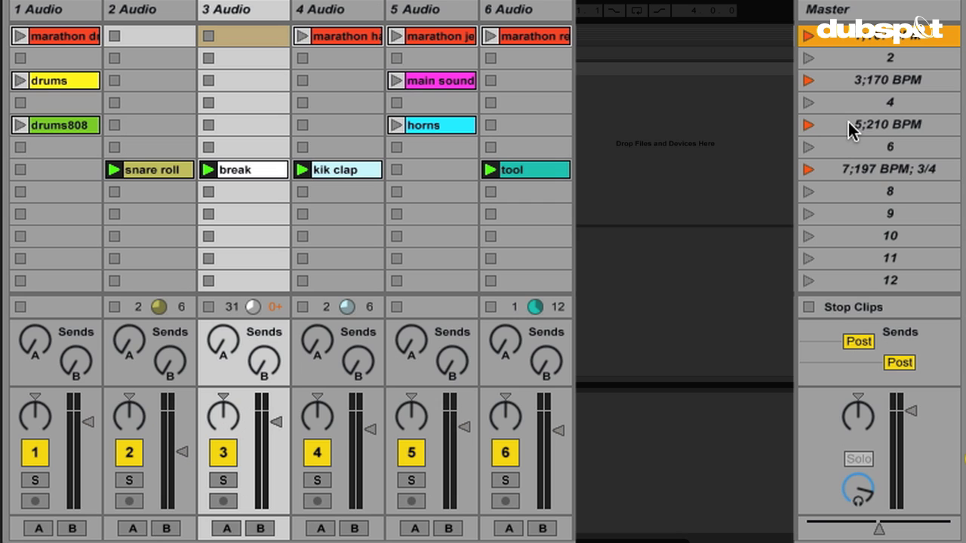
left_click(860, 172)
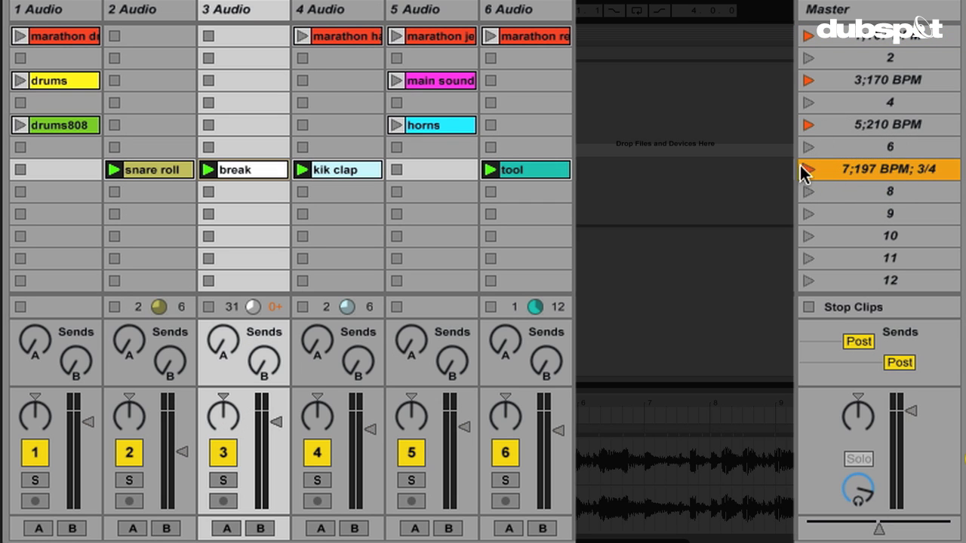
left_click(805, 172)
left_click(805, 125)
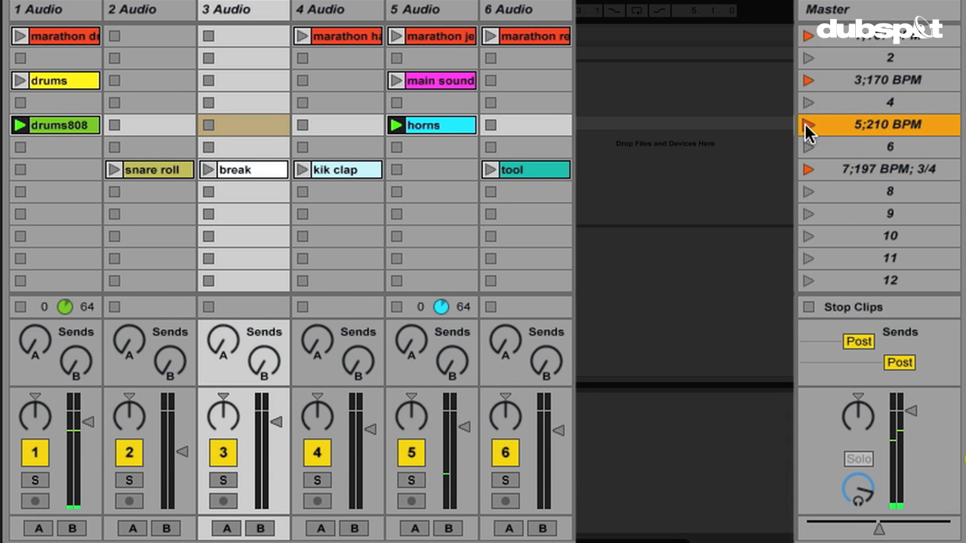
Give scene 5 a launch time signature of 4/4.
right_click(939, 129)
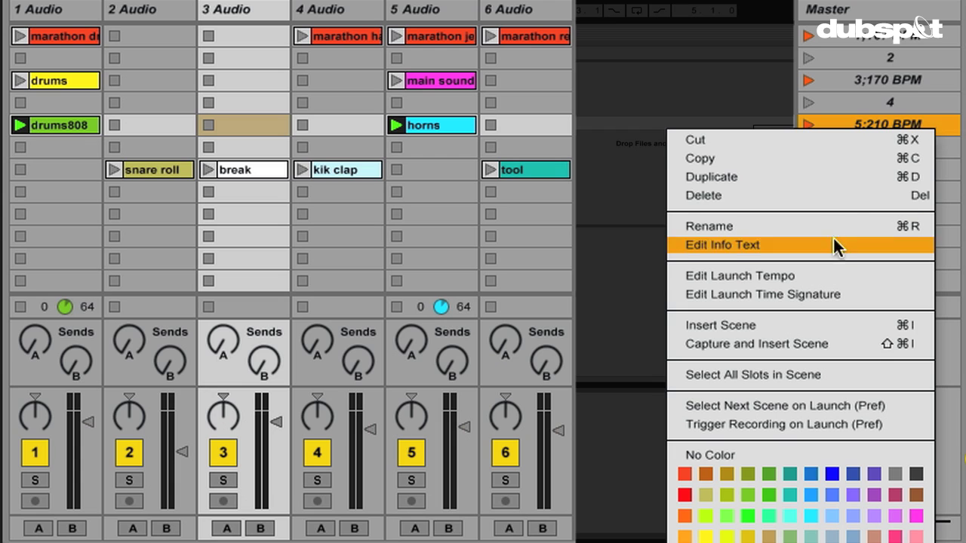
left_click(833, 294)
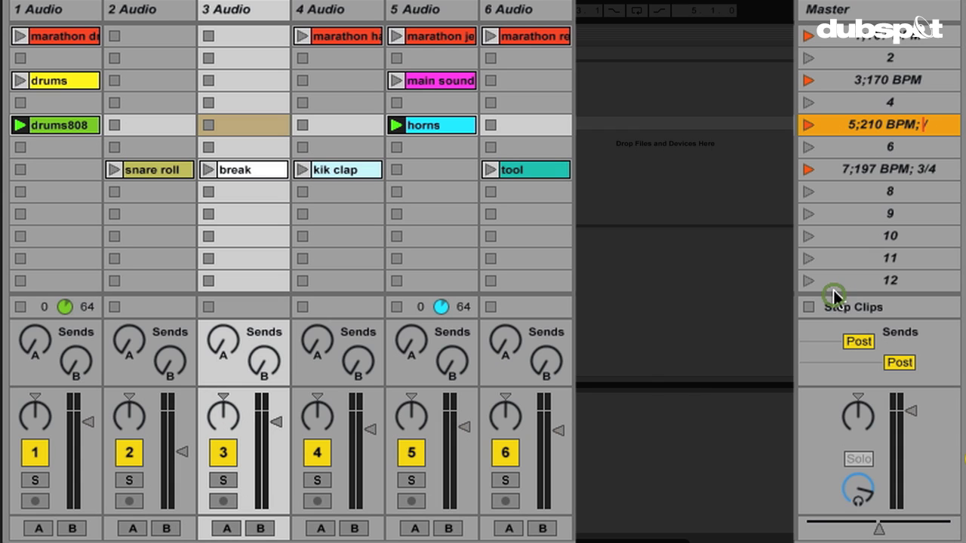
type("/")
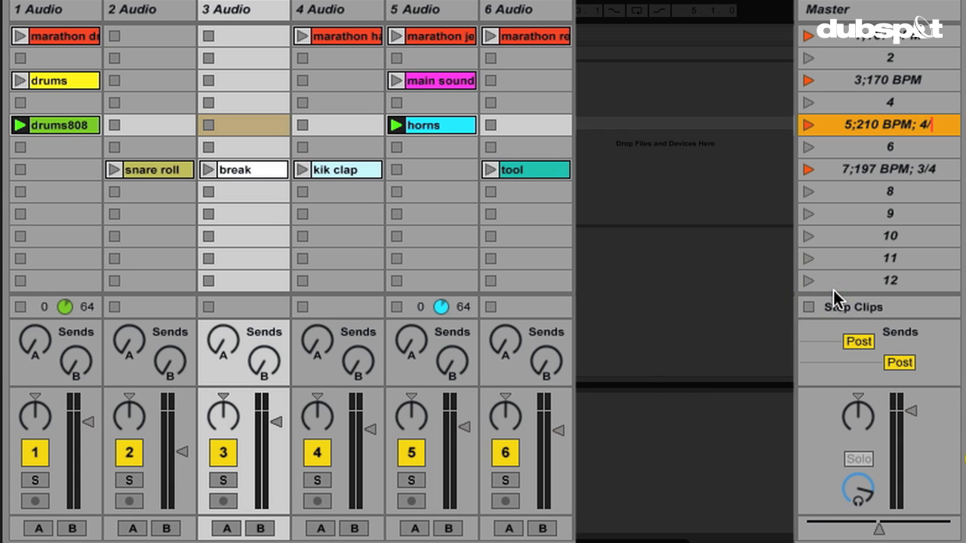
type("4")
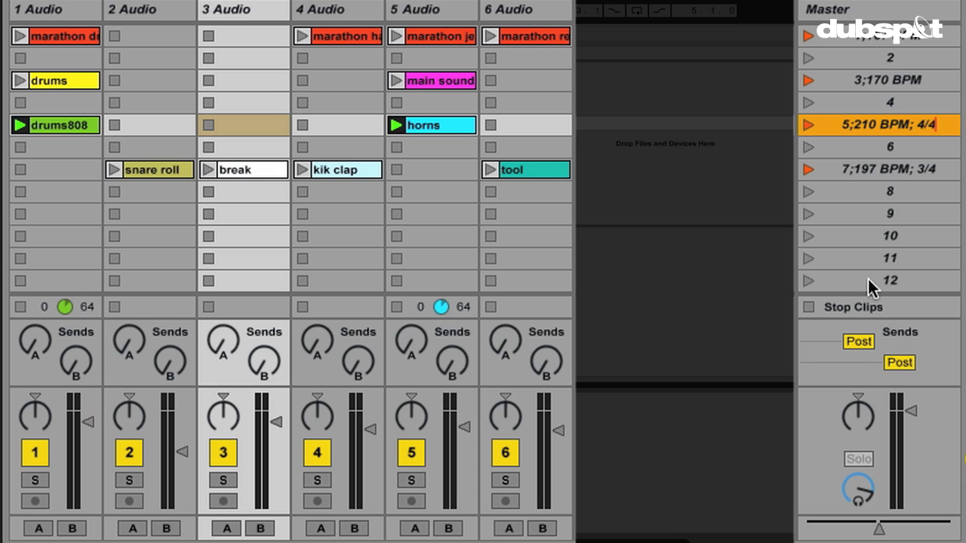
Set the launch time signature of scenes 3 and 1 to 4/4.
left_click(932, 82)
right_click(936, 82)
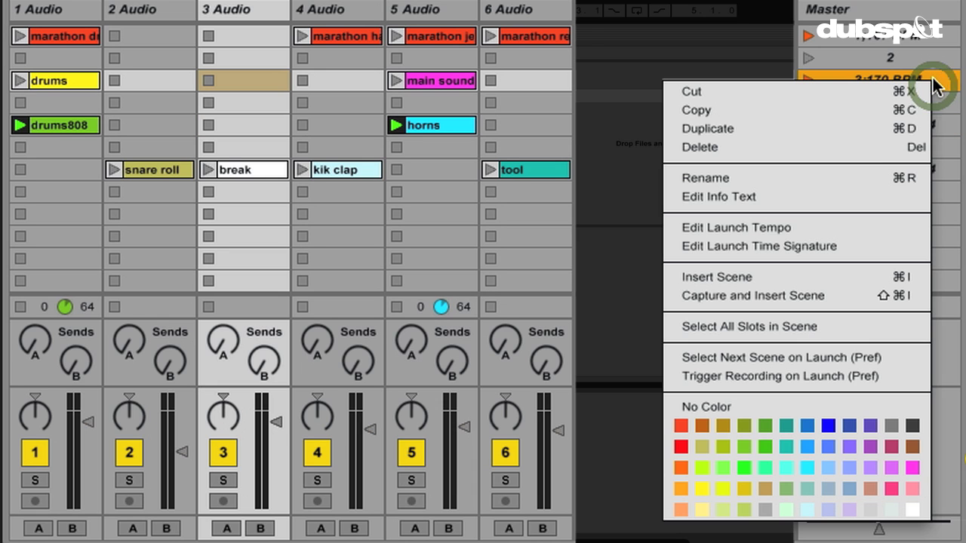
left_click(813, 246)
type("4/4")
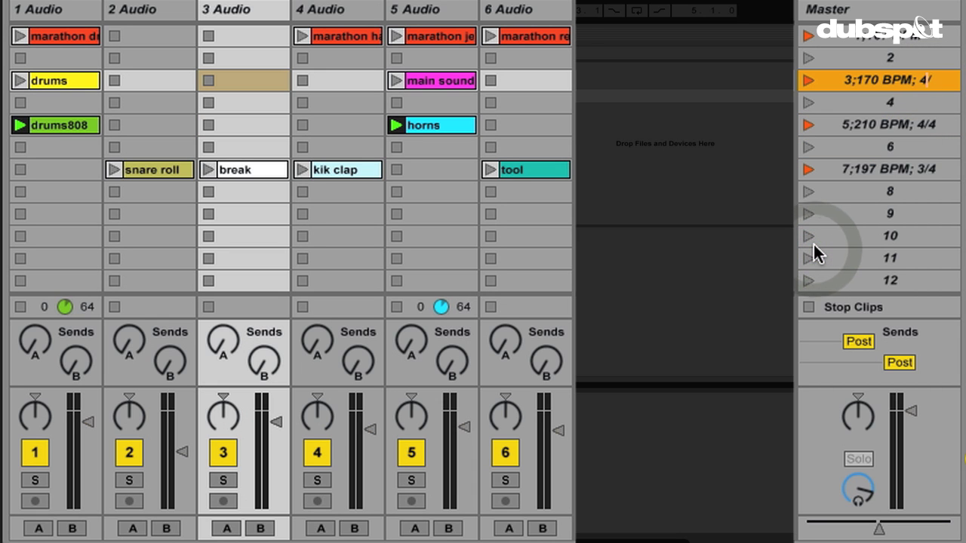
right_click(932, 35)
left_click(795, 192)
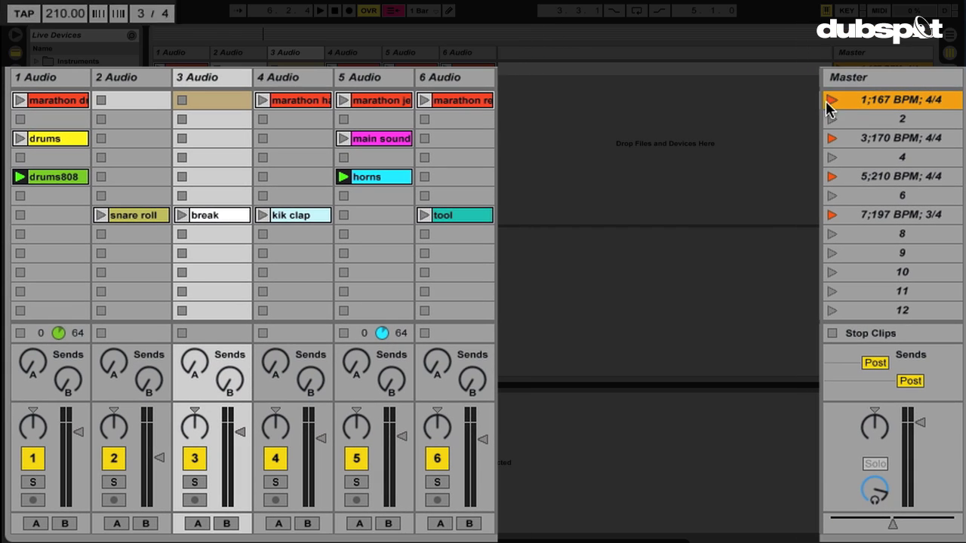
Audition scenes 1, 3, 5, 7 and again 1 by launching them in turn, and stop all clips.
left_click(808, 35)
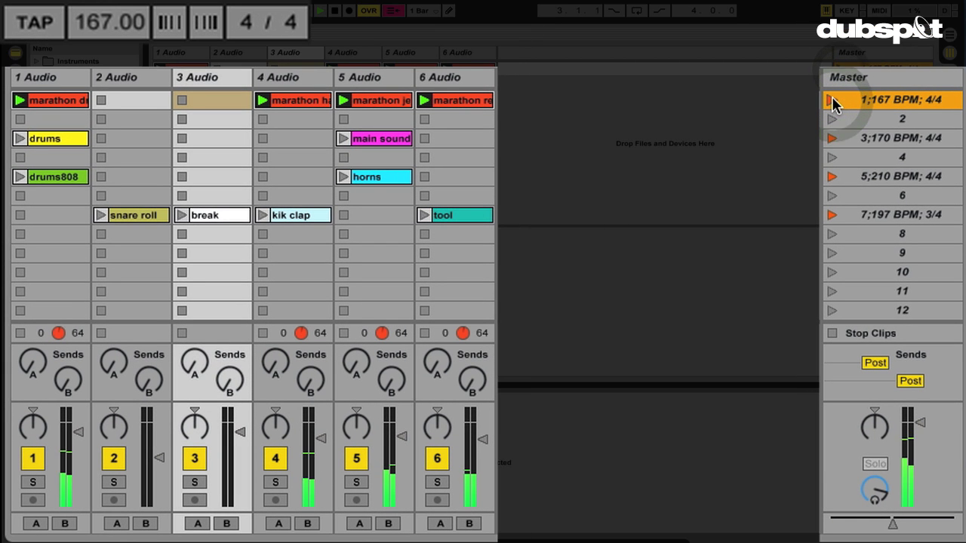
left_click(853, 139)
left_click(832, 139)
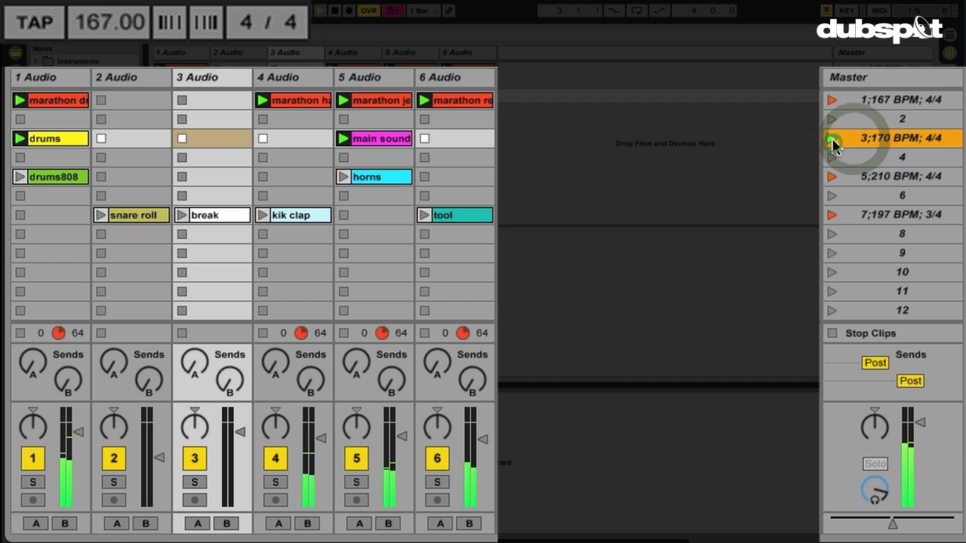
left_click(851, 182)
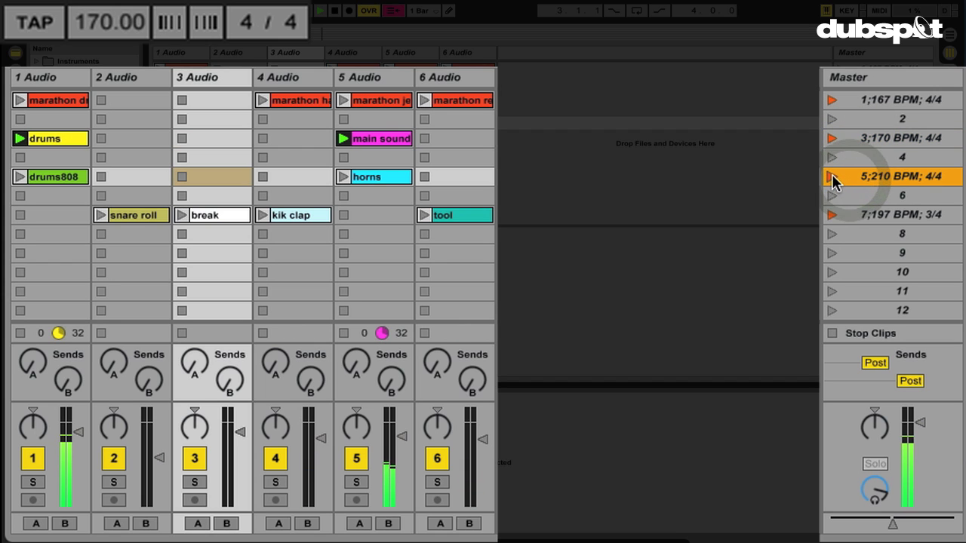
left_click(833, 181)
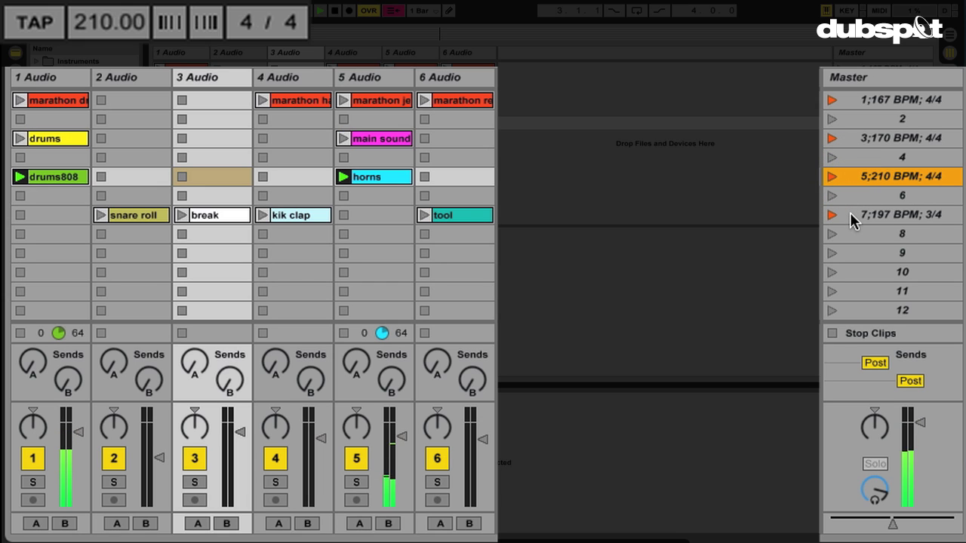
left_click(850, 214)
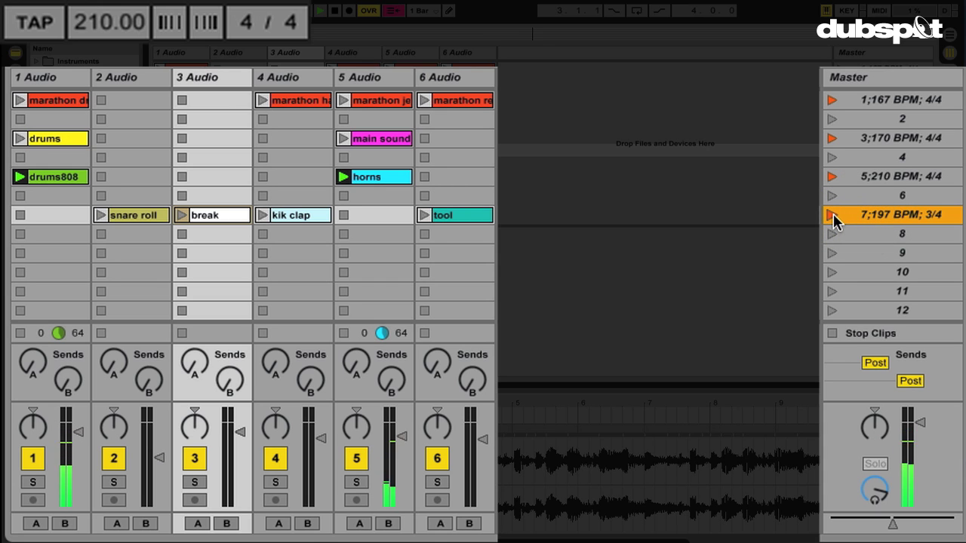
left_click(832, 216)
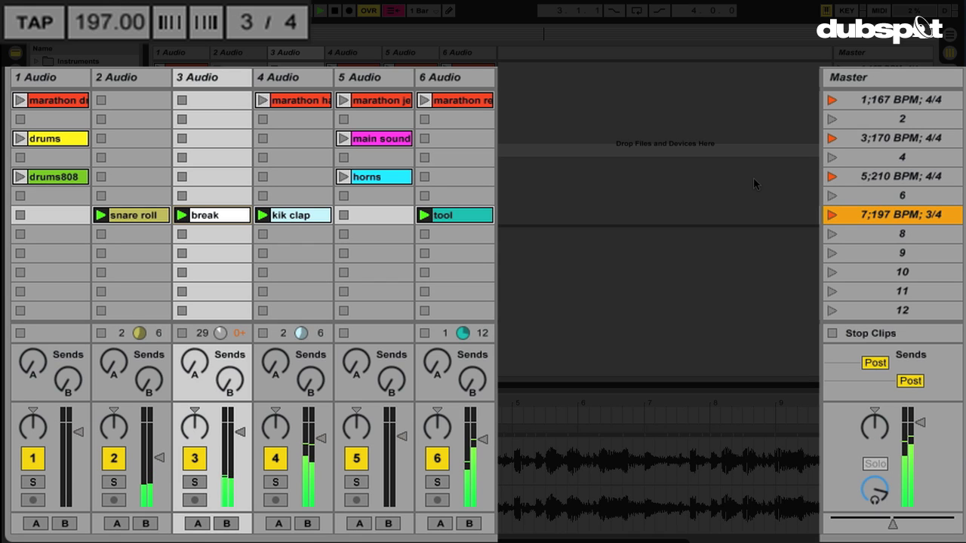
left_click(832, 100)
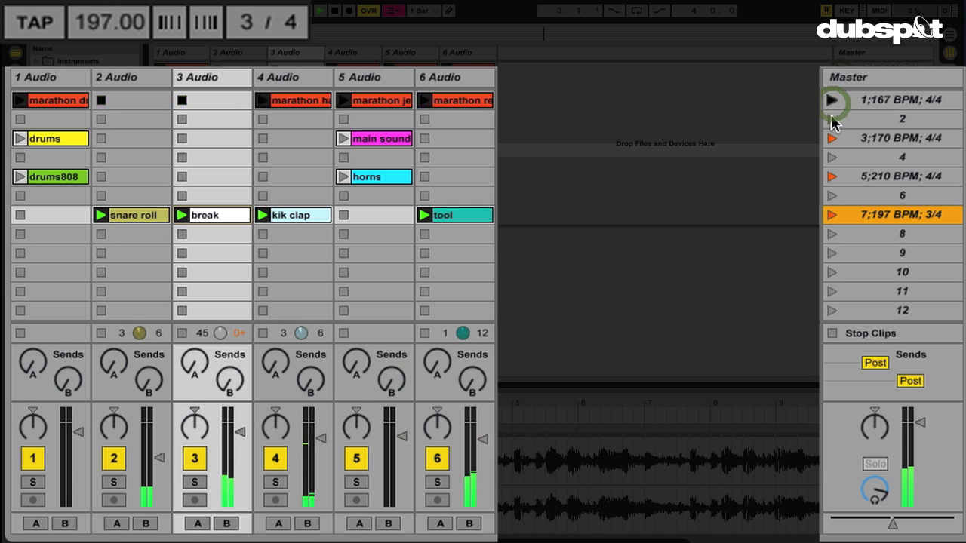
left_click(832, 333)
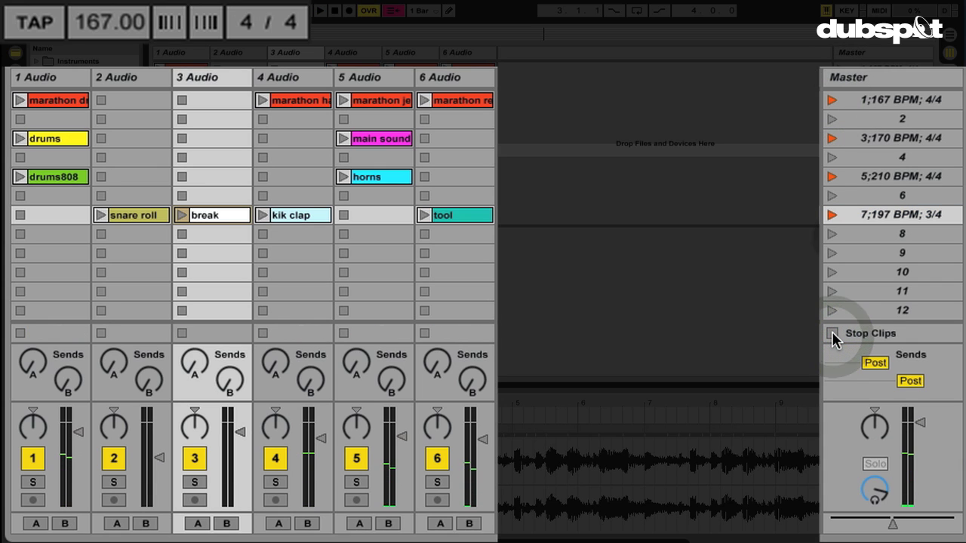